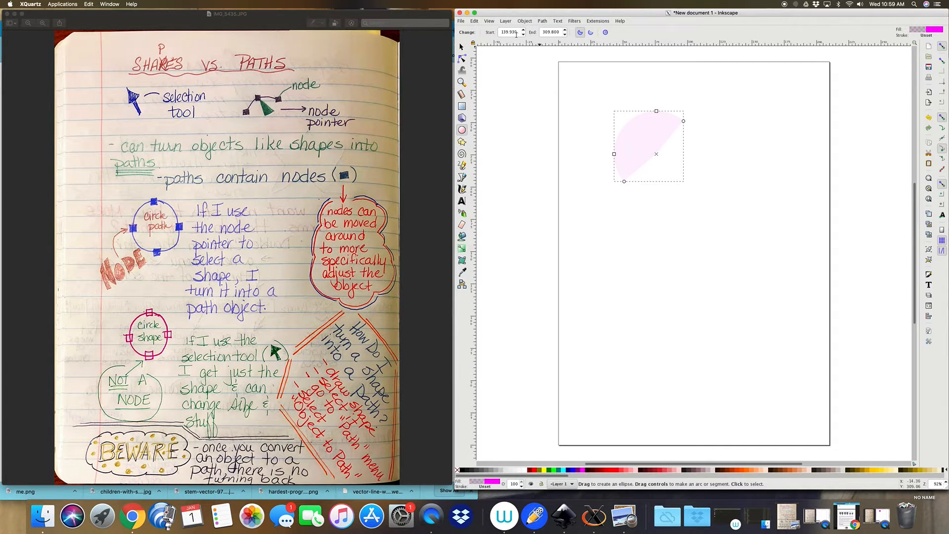
# Set the pink arc's start and end angles to 0 to make it a full circle.
pyautogui.moveTo(518, 32); pyautogui.dragTo(471, 33)
pyautogui.write('0')
pyautogui.press('Tab')
pyautogui.write('0')
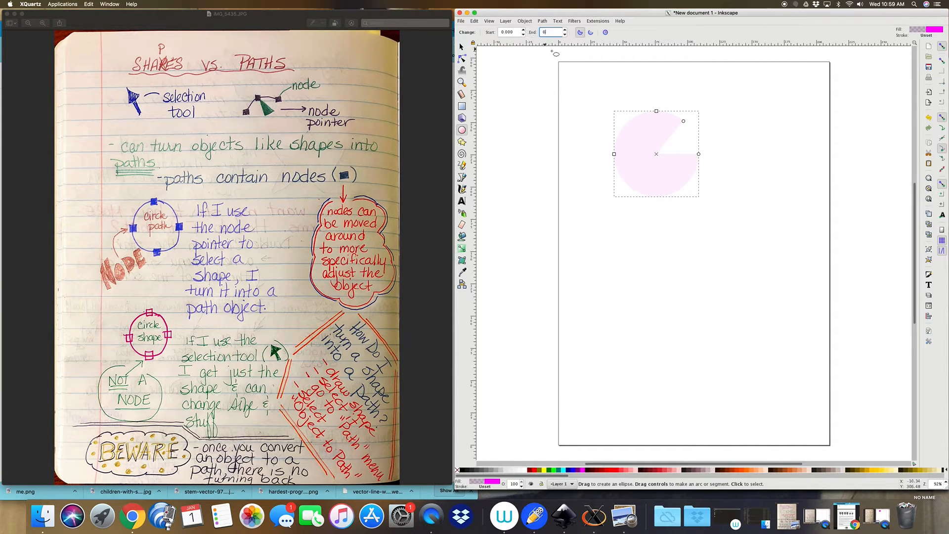
pyautogui.press('Return')
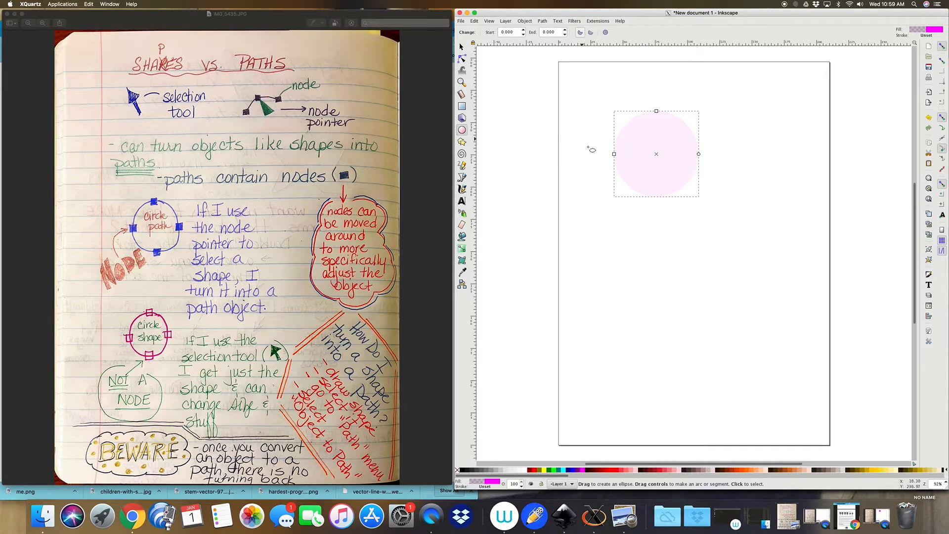
# Set the circle's fill alpha to 255 so the magenta is fully opaque.
pyautogui.rightClick(658, 145)
pyautogui.click(689, 218)
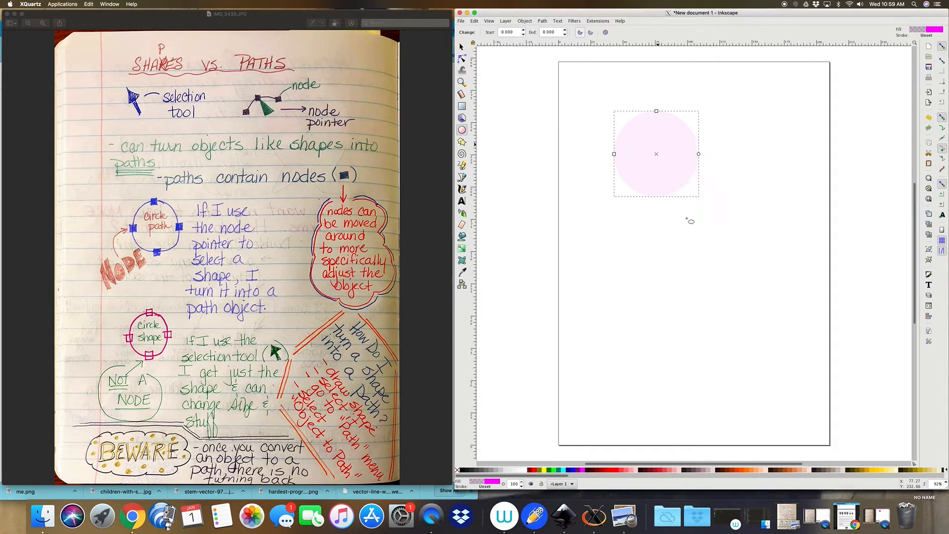
pyautogui.doubleClick(899, 117)
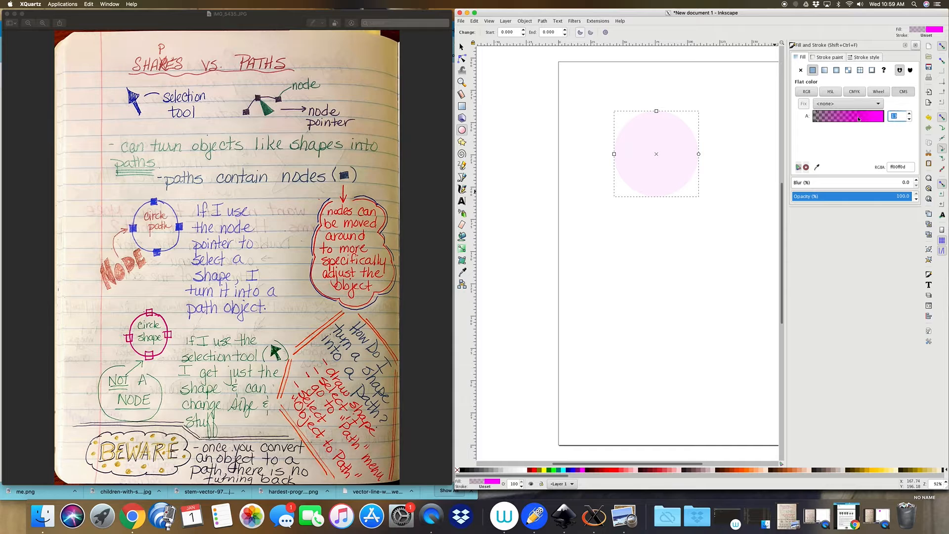
pyautogui.write('255')
pyautogui.press('Return')
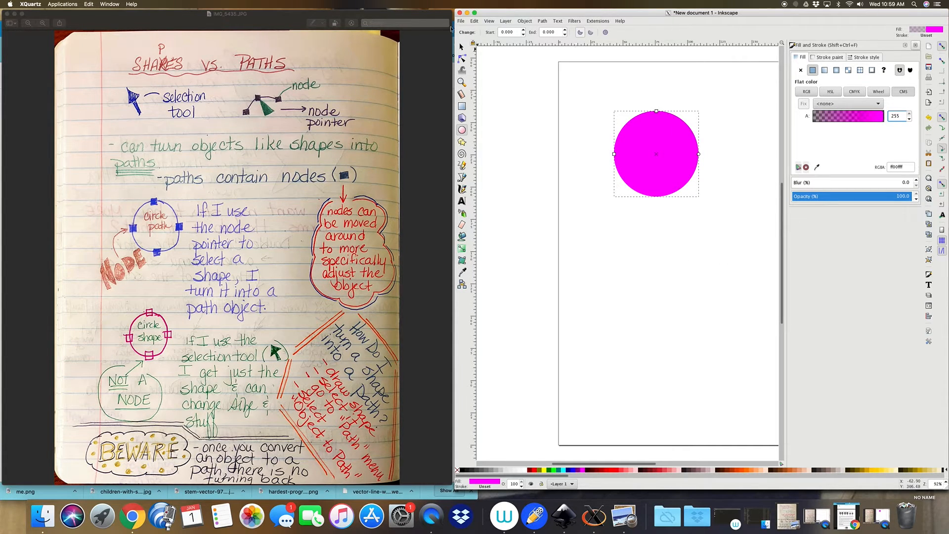
# Duplicate the magenta circle and place the two circles diagonally apart, one at the page's upper left and one lower right.
pyautogui.click(462, 47)
pyautogui.moveTo(660, 150); pyautogui.dragTo(722, 217)
pyautogui.hotkey('ctrl', 'd')
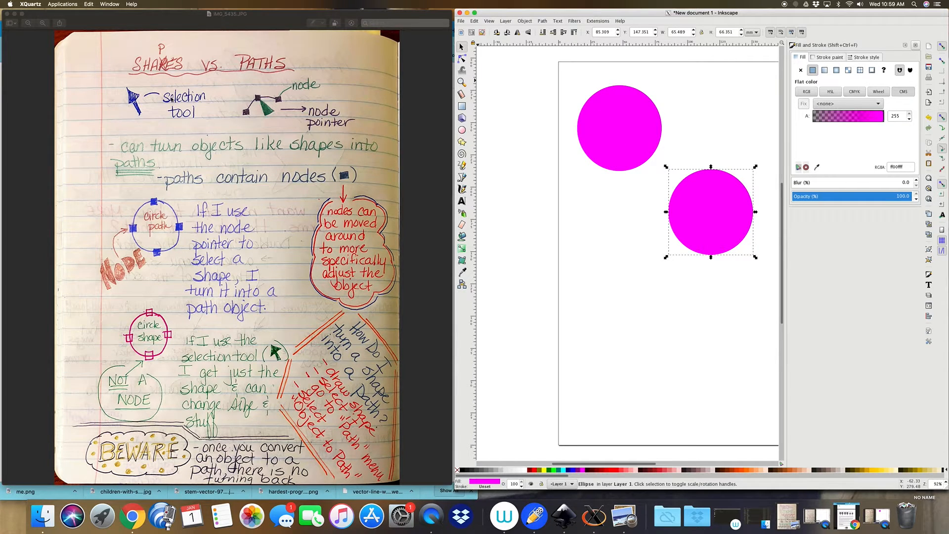
# Stretch the upper-left circle vertically into a tall ellipse using its shape handle.
pyautogui.click(617, 139)
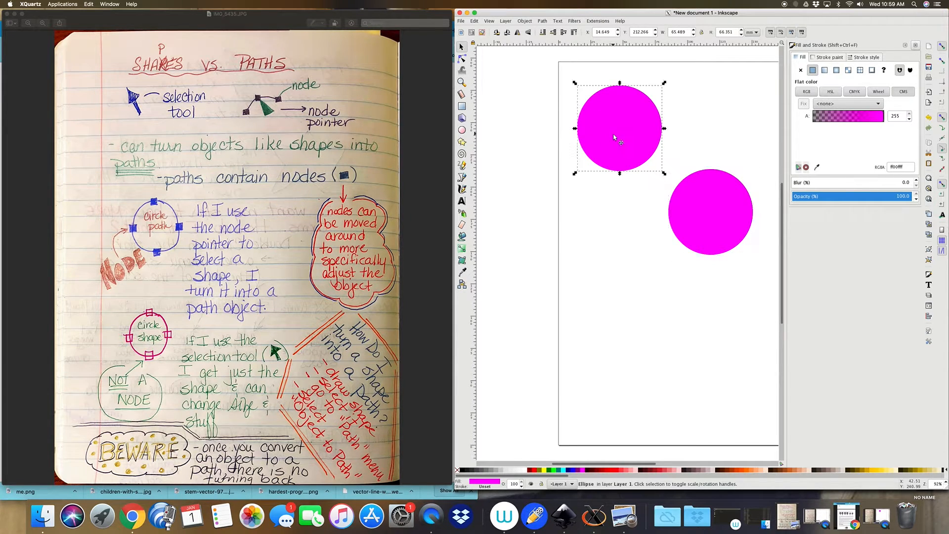
pyautogui.press('e')
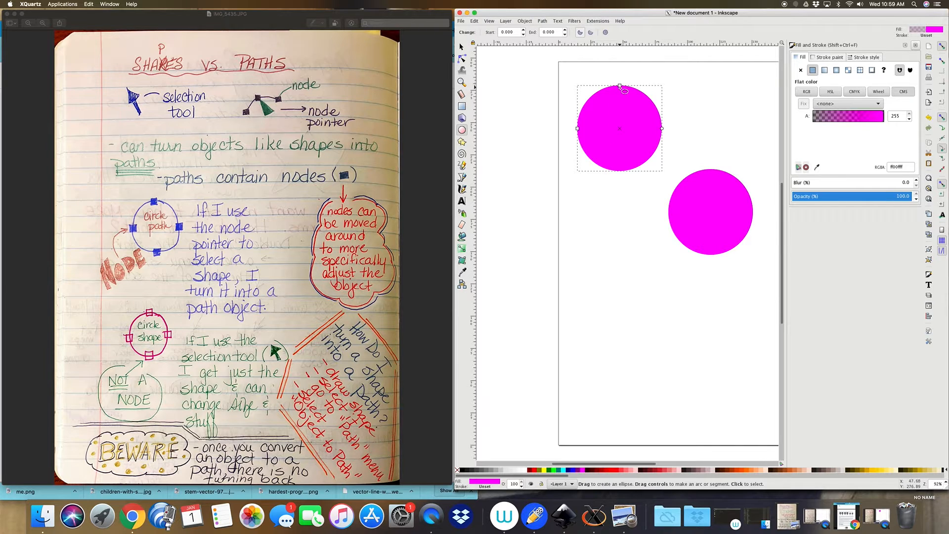
pyautogui.moveTo(620, 86); pyautogui.dragTo(622, 72)
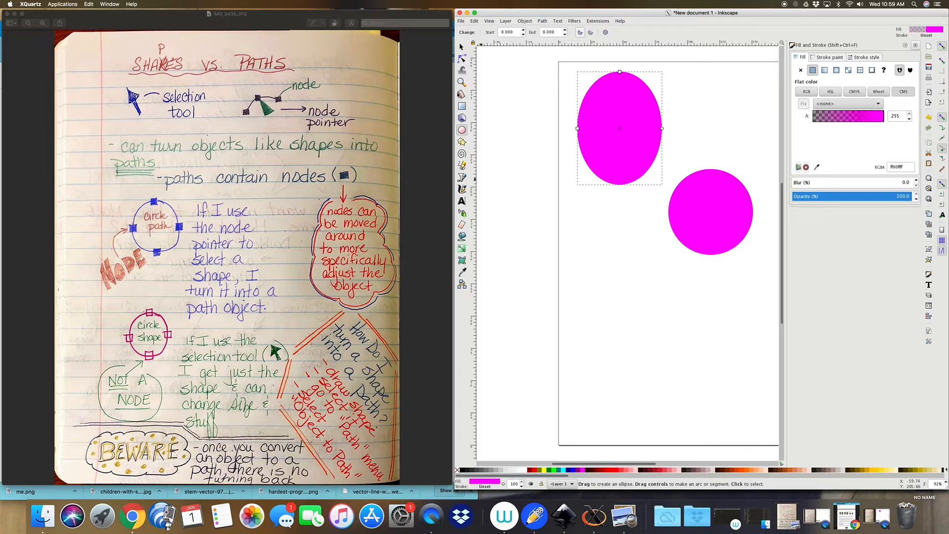
# Select the lower-right circle for node editing and convert it from a shape to a path.
pyautogui.click(462, 59)
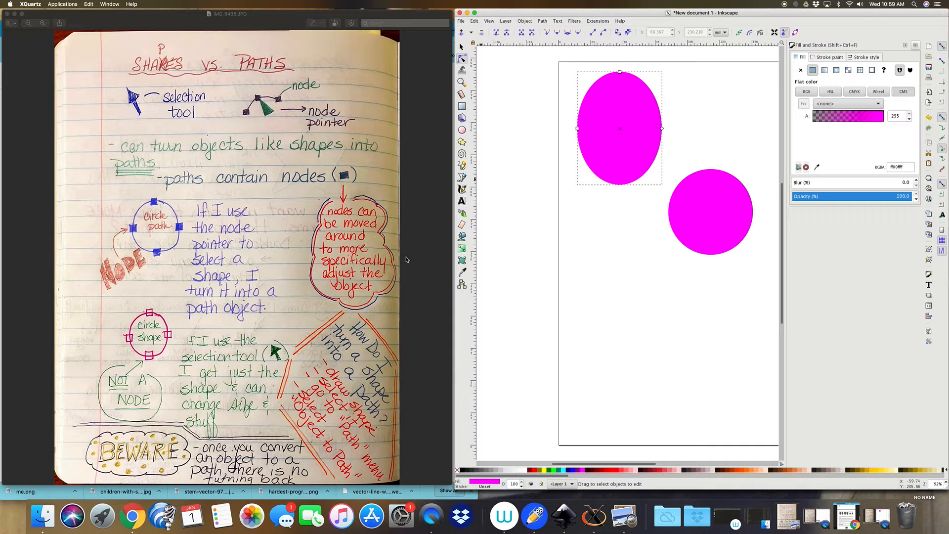
pyautogui.click(722, 219)
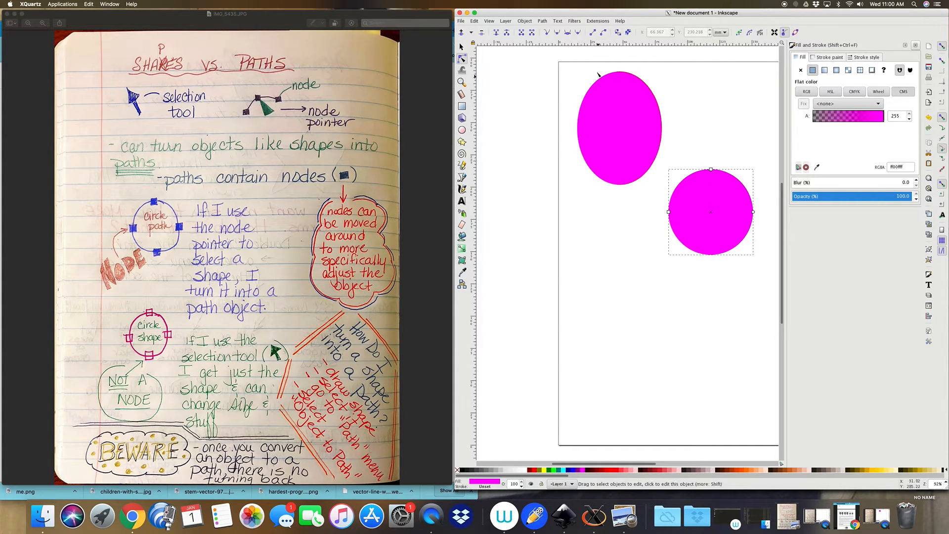
pyautogui.click(542, 22)
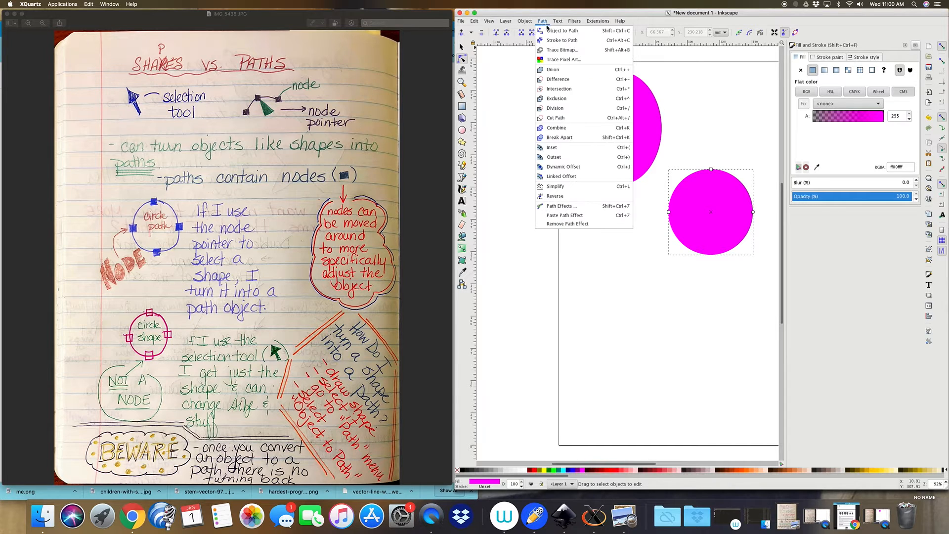
pyautogui.click(550, 31)
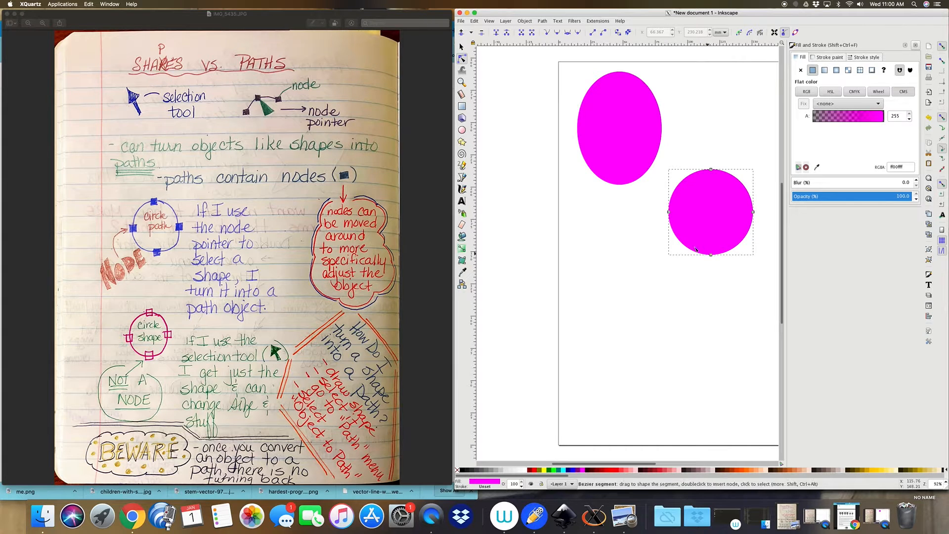
# Distort the converted circle path by moving its left, top and bottom nodes and adjusting their curve handles.
pyautogui.moveTo(669, 212); pyautogui.dragTo(724, 214)
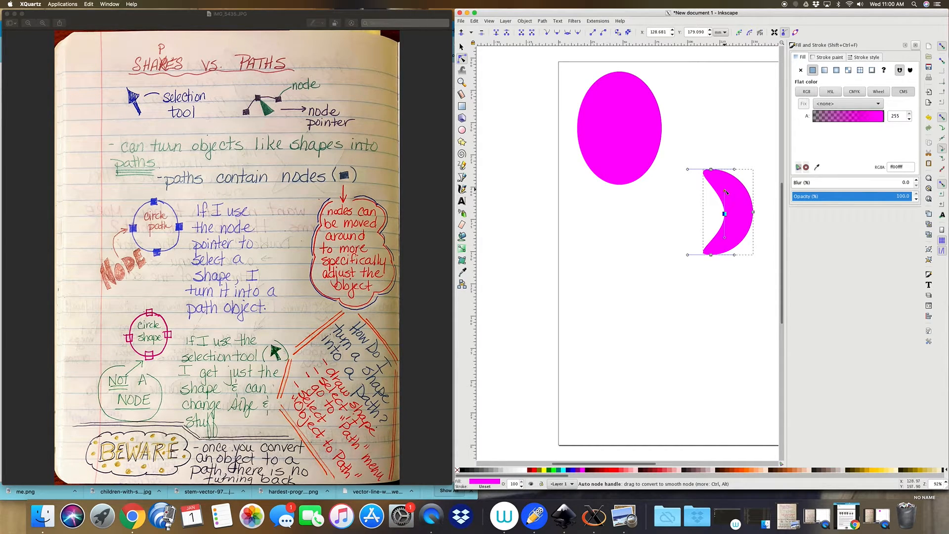
pyautogui.moveTo(728, 191); pyautogui.dragTo(754, 211)
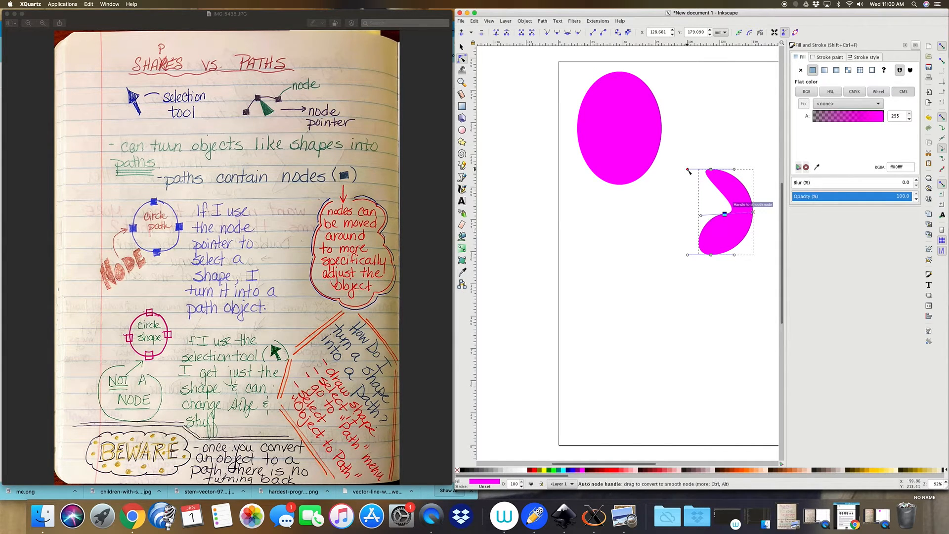
pyautogui.moveTo(693, 177)
pyautogui.mouseDown()
pyautogui.moveTo(731, 174)
pyautogui.moveTo(704, 166)
pyautogui.mouseUp()
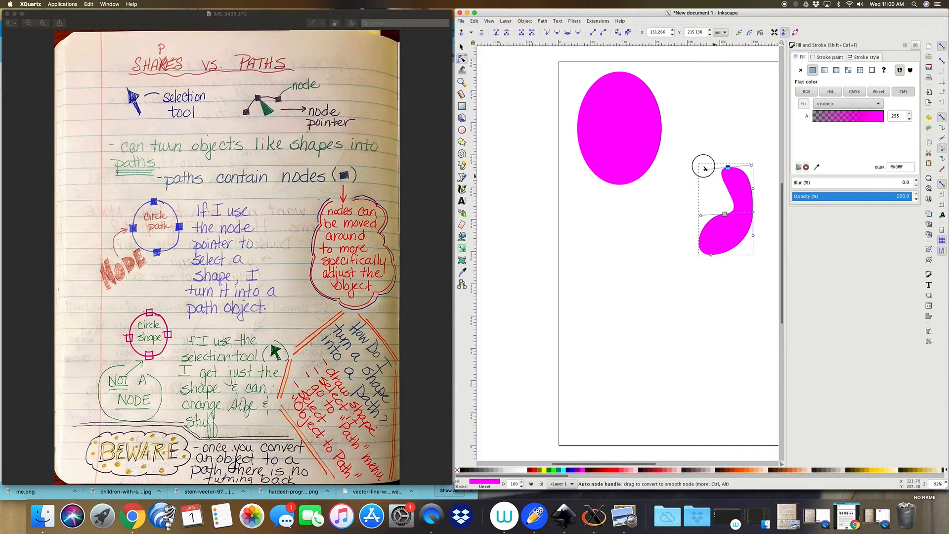
pyautogui.moveTo(752, 235); pyautogui.dragTo(768, 222)
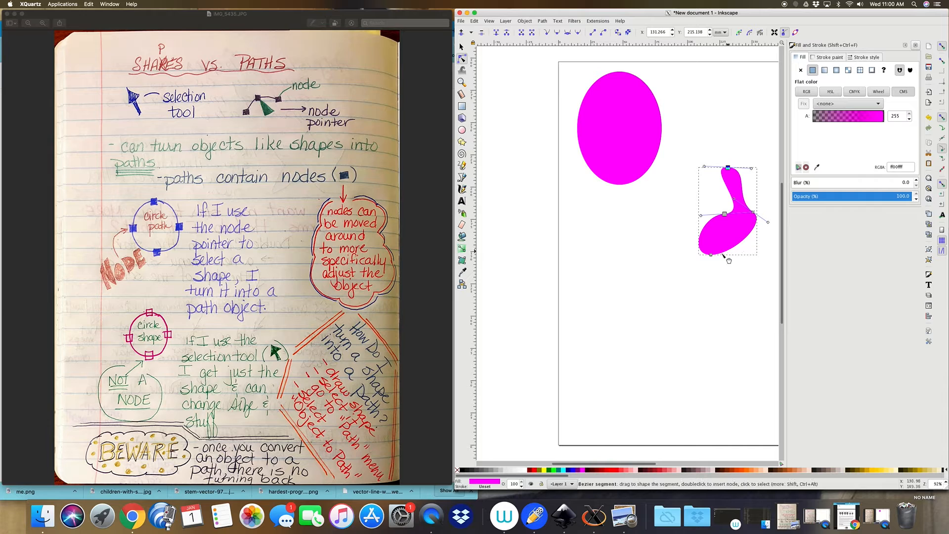
pyautogui.moveTo(713, 257); pyautogui.dragTo(722, 286)
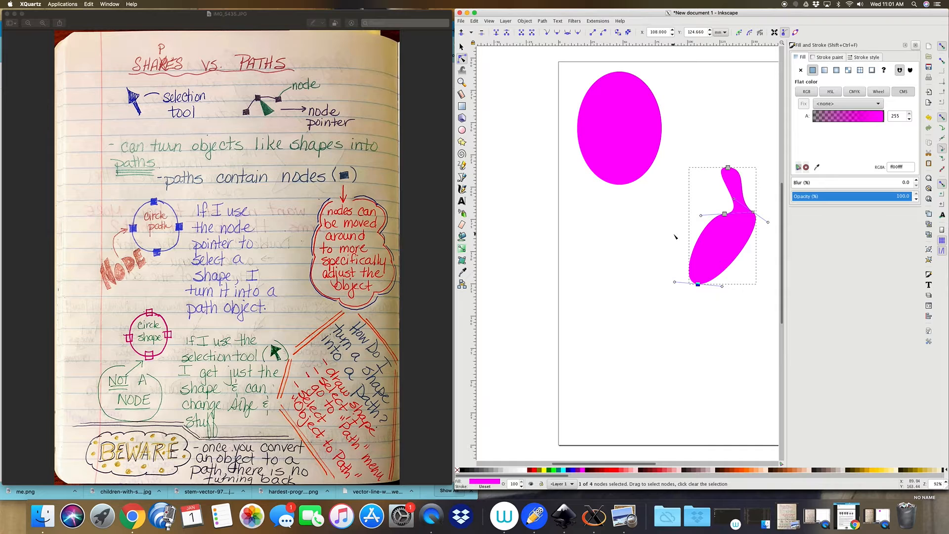
# Draw a polygon below the ellipse and turn it into a star with 5 corners.
pyautogui.press('s')
pyautogui.click(602, 248)
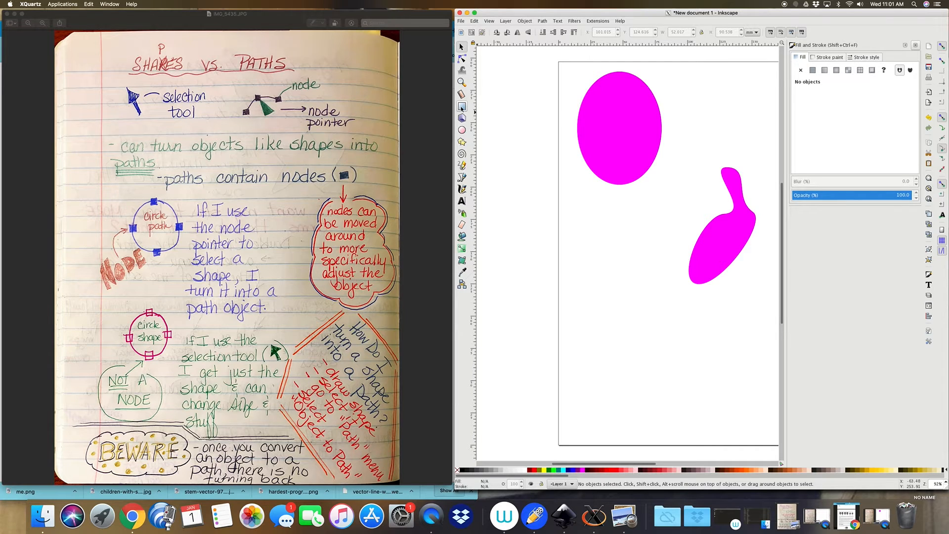
pyautogui.click(462, 141)
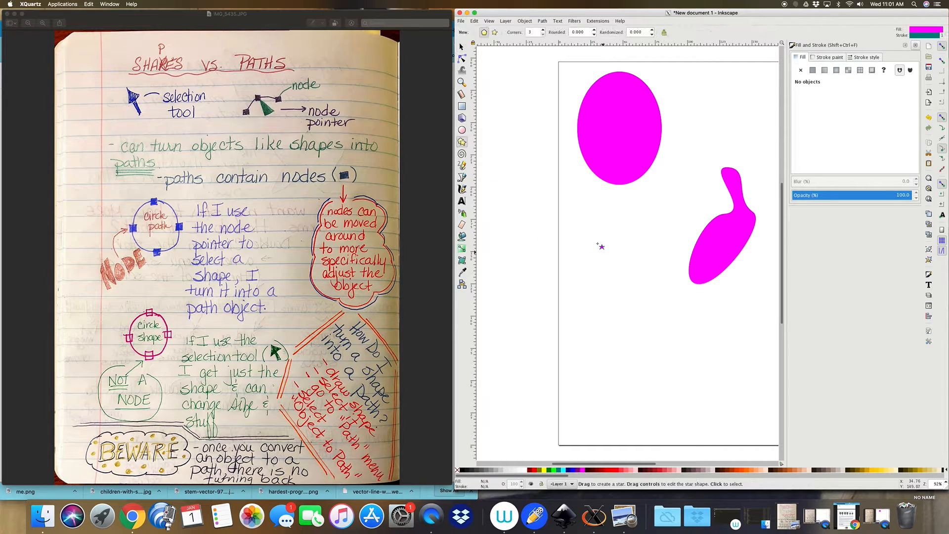
pyautogui.moveTo(607, 223); pyautogui.dragTo(635, 258)
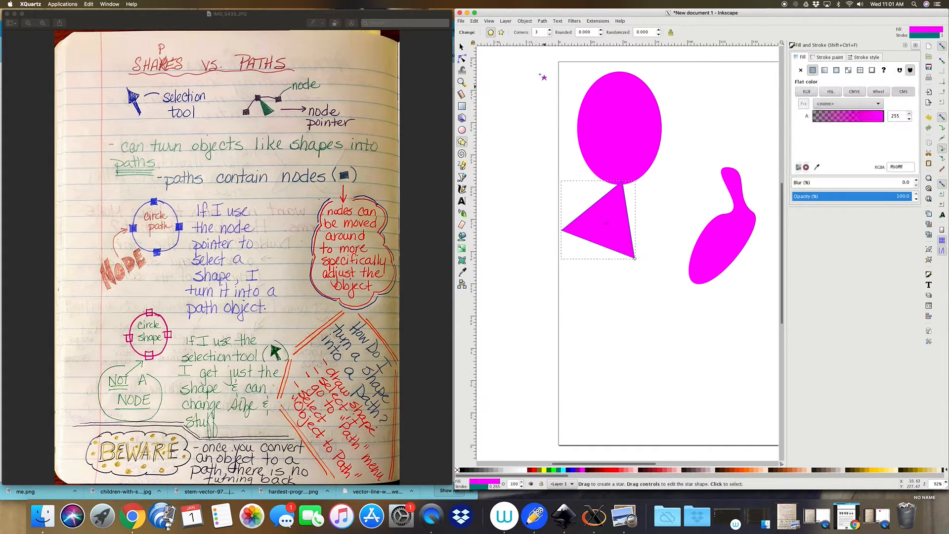
pyautogui.click(501, 33)
pyautogui.click(549, 30)
pyautogui.click(550, 30)
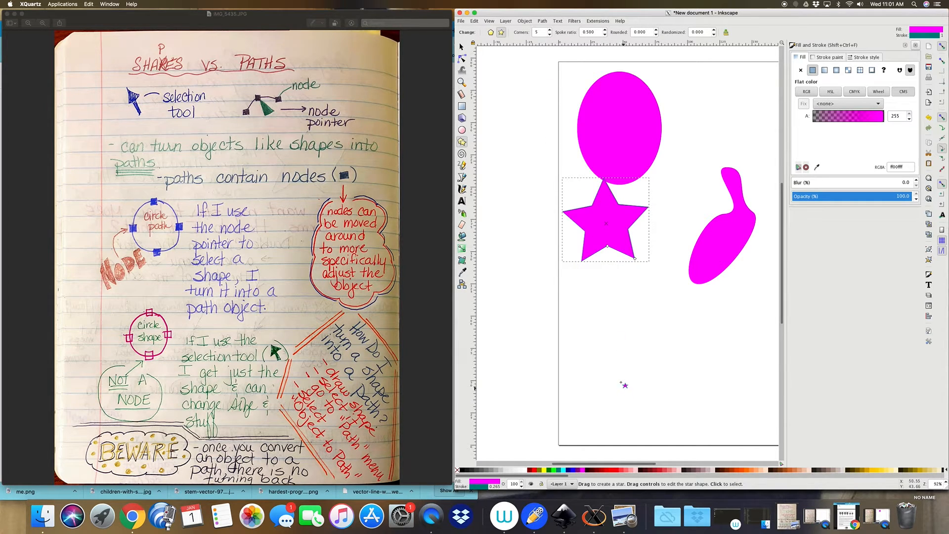
# Move the star lower on the page and the distorted path up beside the ellipse.
pyautogui.click(461, 48)
pyautogui.moveTo(613, 223); pyautogui.dragTo(636, 306)
pyautogui.moveTo(703, 258); pyautogui.dragTo(689, 141)
pyautogui.moveTo(647, 306); pyautogui.dragTo(649, 268)
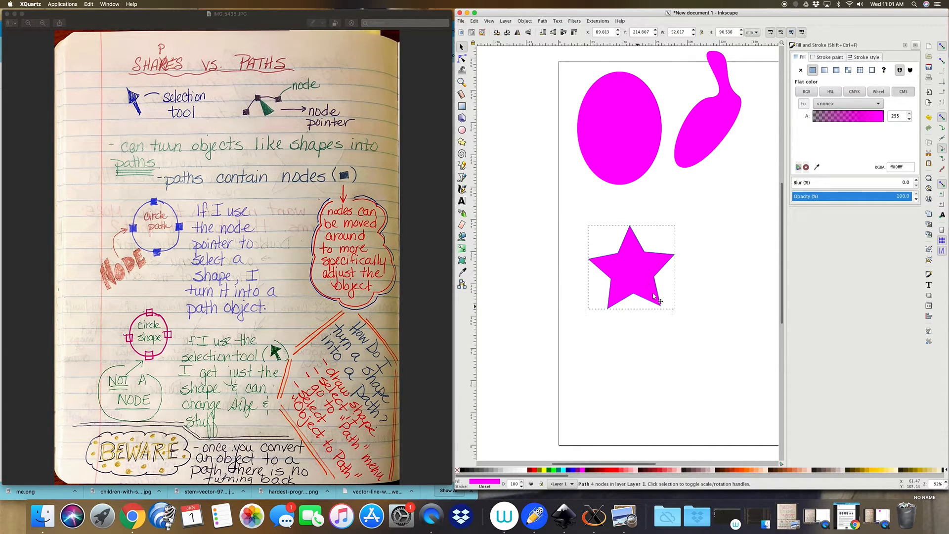
# Enlarge the star to about 123 by 130 mm and fill it with cyan.
pyautogui.moveTo(678, 313); pyautogui.dragTo(749, 395)
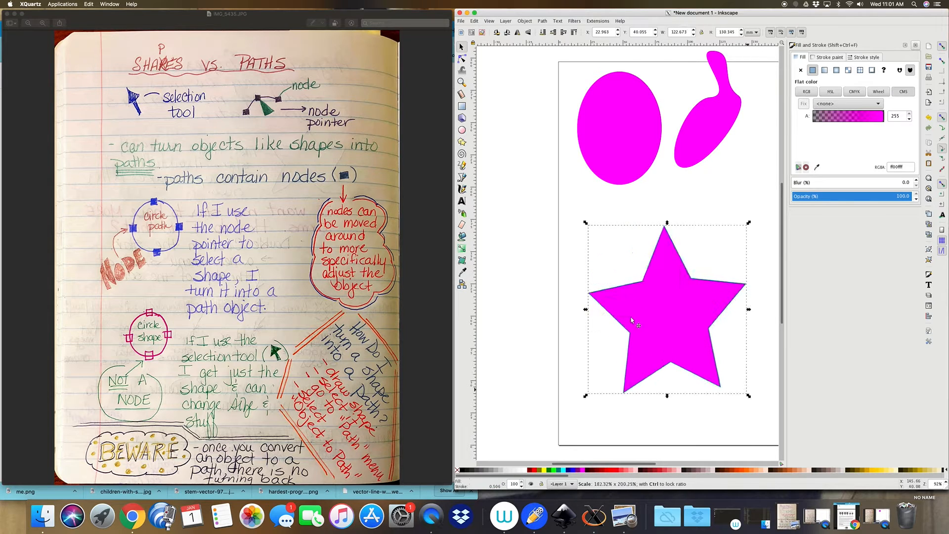
pyautogui.click(561, 470)
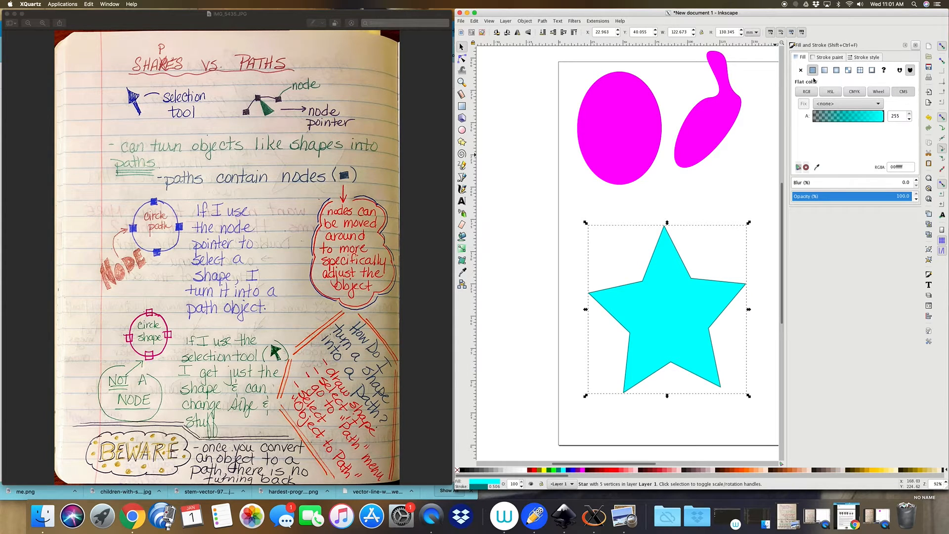
pyautogui.click(916, 46)
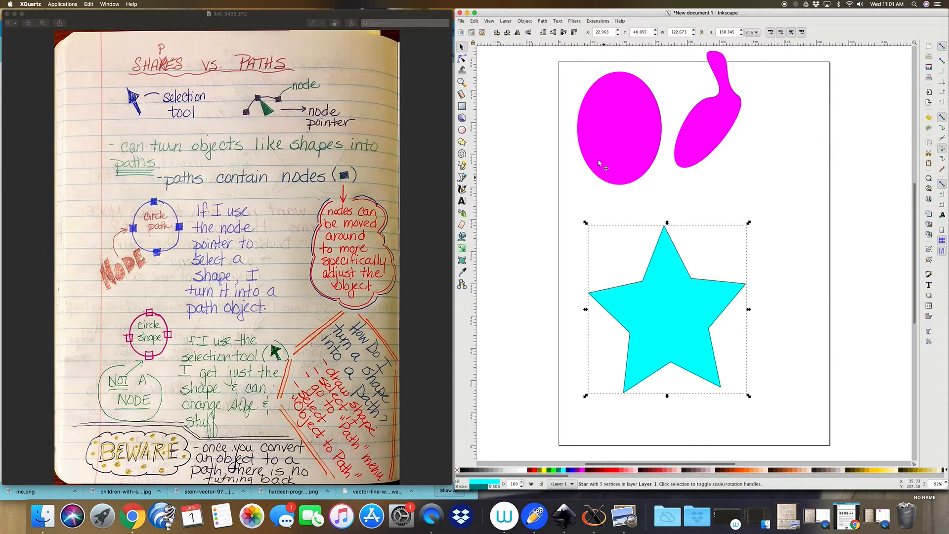
# Convert the cyan star to a path and show its nodes for editing.
pyautogui.click(543, 21)
pyautogui.click(549, 27)
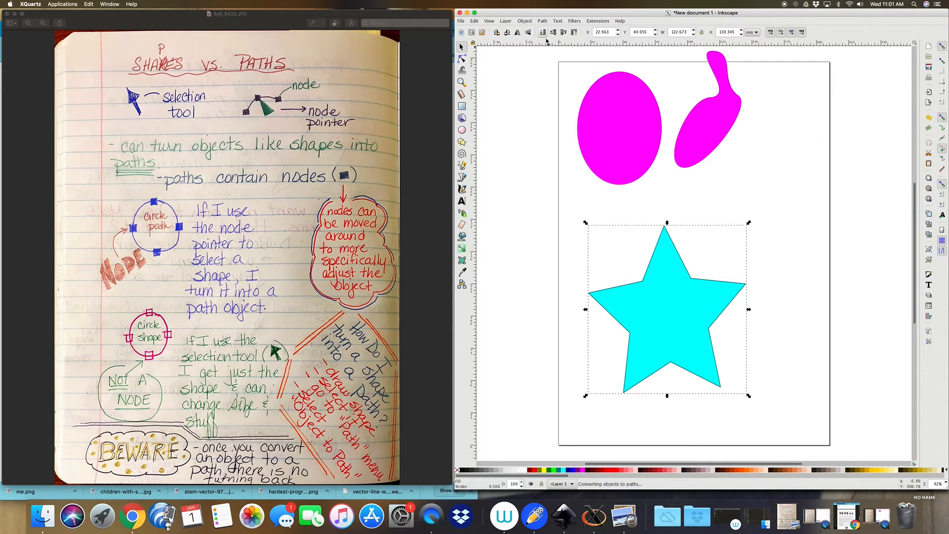
pyautogui.click(462, 59)
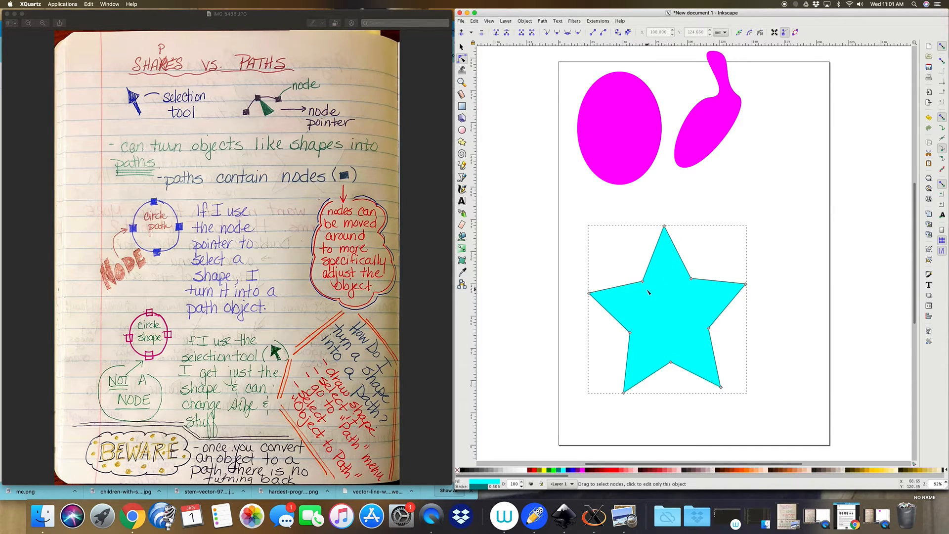
# Move the star's upper-left and right inner nodes inward and its upper-right inner node far out to the upper right.
pyautogui.moveTo(645, 285); pyautogui.dragTo(658, 304)
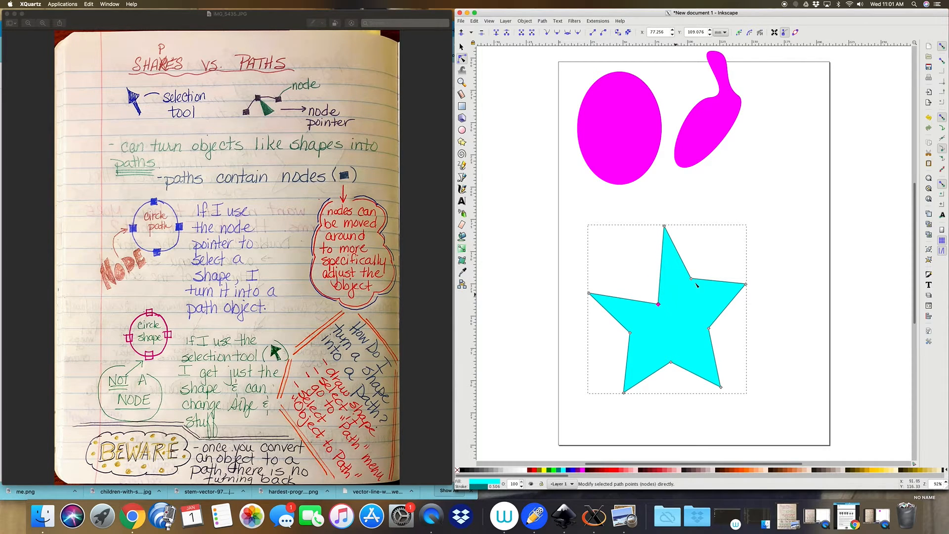
pyautogui.moveTo(699, 271); pyautogui.dragTo(750, 204)
pyautogui.moveTo(709, 328); pyautogui.dragTo(695, 327)
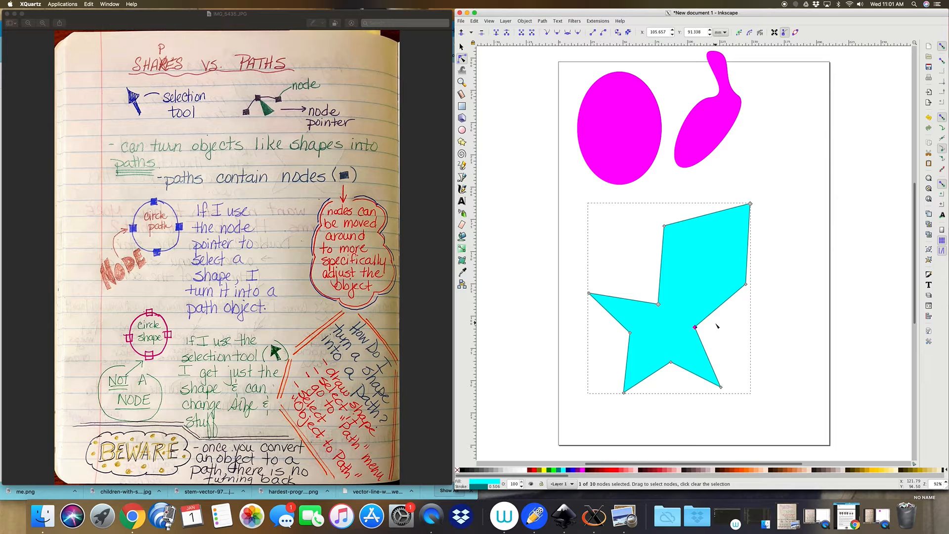
# Insert seven nodes along the edge between the star's right tip and right inner node, and deselect them.
pyautogui.keyDown('shift'); pyautogui.click(745, 285); pyautogui.keyUp('shift')
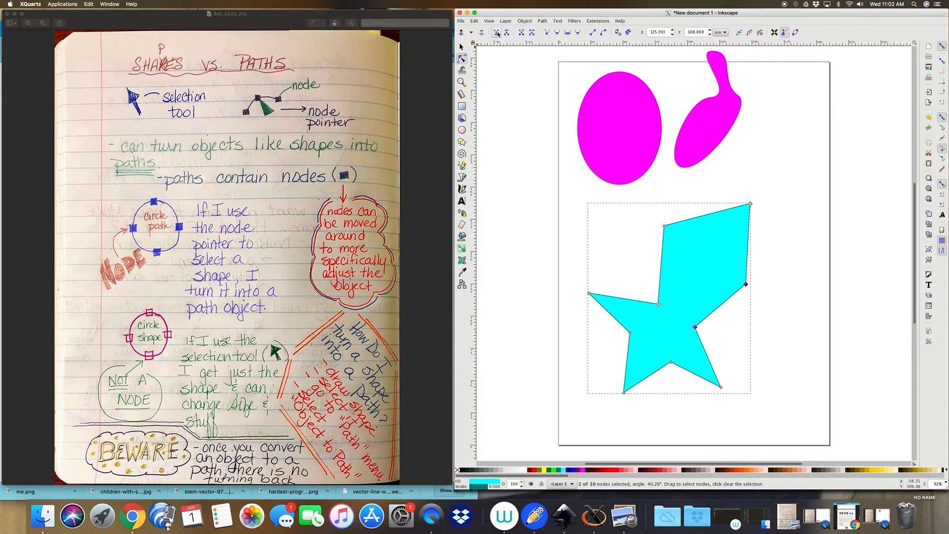
pyautogui.click(462, 33)
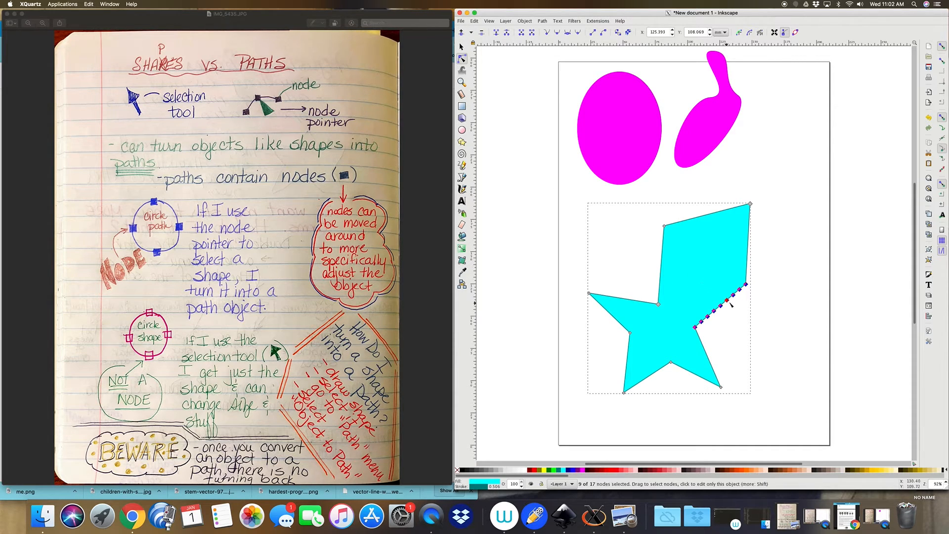
pyautogui.click(774, 310)
# Shape jagged spikes along the star's right edge by moving individual nodes inward and outward.
pyautogui.moveTo(733, 295); pyautogui.dragTo(705, 264)
pyautogui.moveTo(734, 343); pyautogui.dragTo(740, 354)
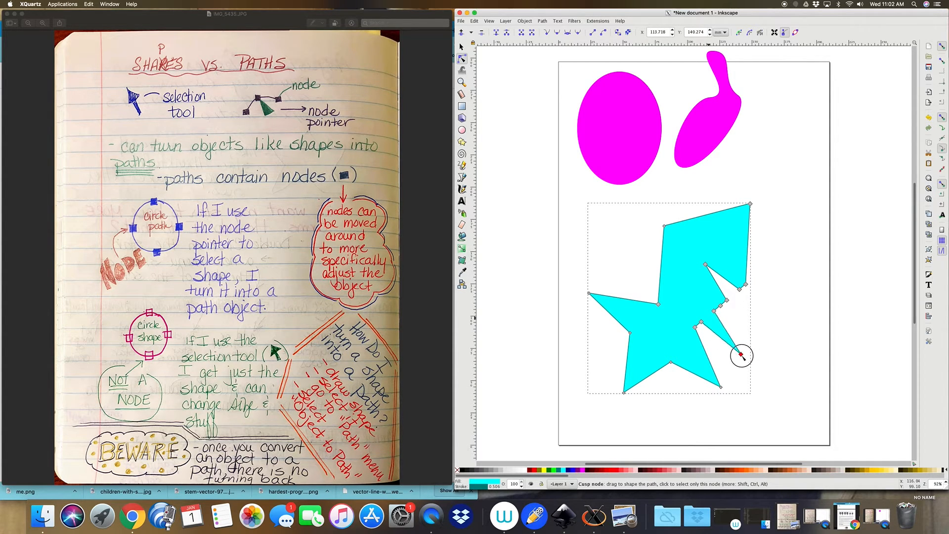
pyautogui.moveTo(746, 285); pyautogui.dragTo(718, 243)
pyautogui.moveTo(720, 305); pyautogui.dragTo(687, 294)
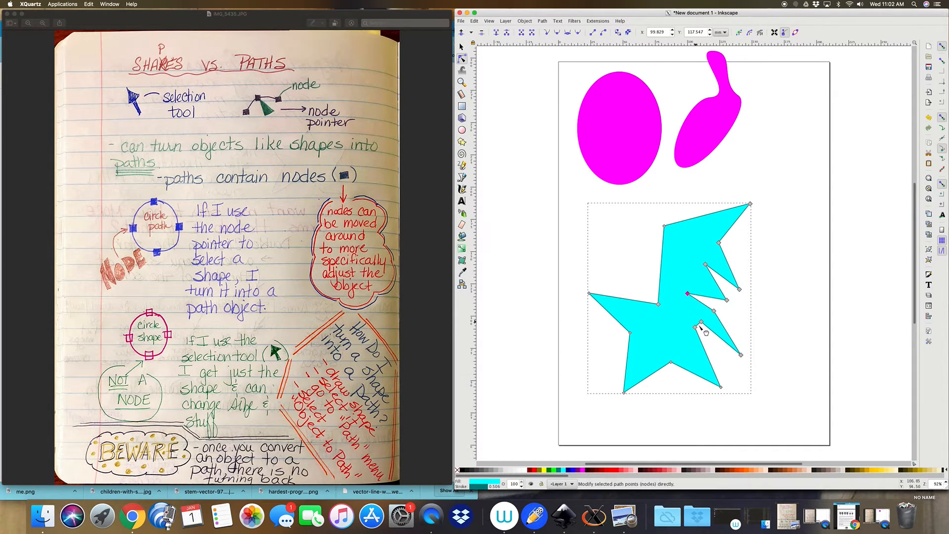
pyautogui.moveTo(695, 327); pyautogui.dragTo(668, 326)
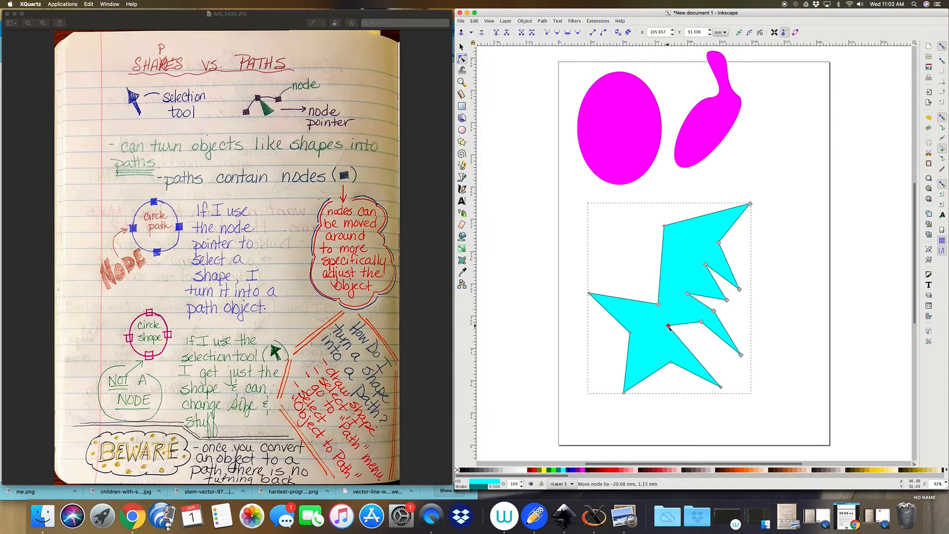
# Move the star's bottom inner node and the remaining inserted node on its lower-right edge inward, and deselect the star.
pyautogui.moveTo(671, 364); pyautogui.dragTo(684, 311)
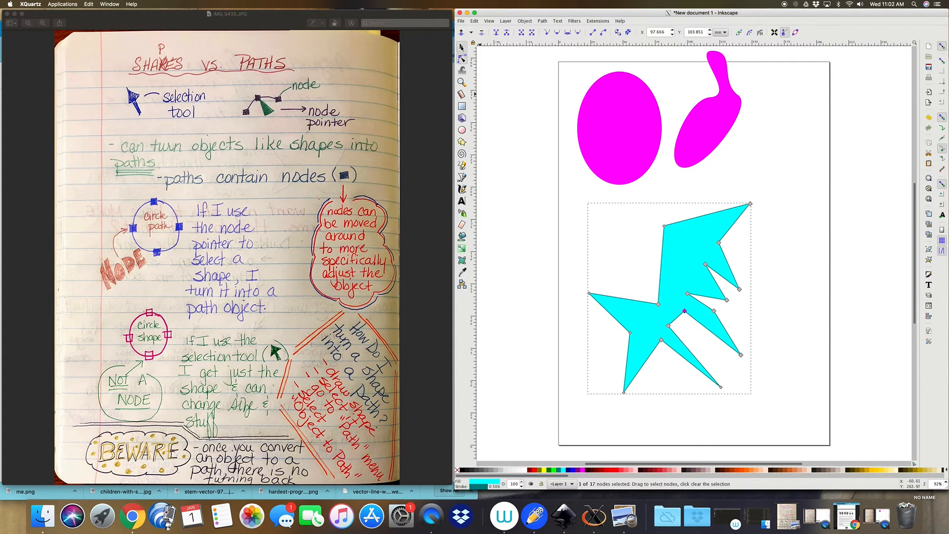
pyautogui.click(460, 46)
pyautogui.click(680, 212)
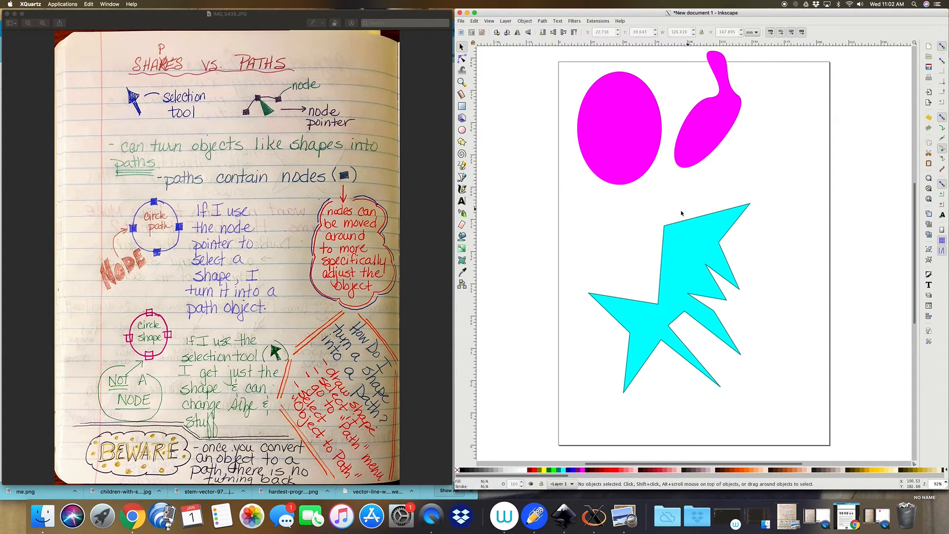
# Rotate the cyan star path clockwise until its long tip points right and its jagged spikes point downward.
pyautogui.doubleClick(685, 247)
pyautogui.click(714, 226)
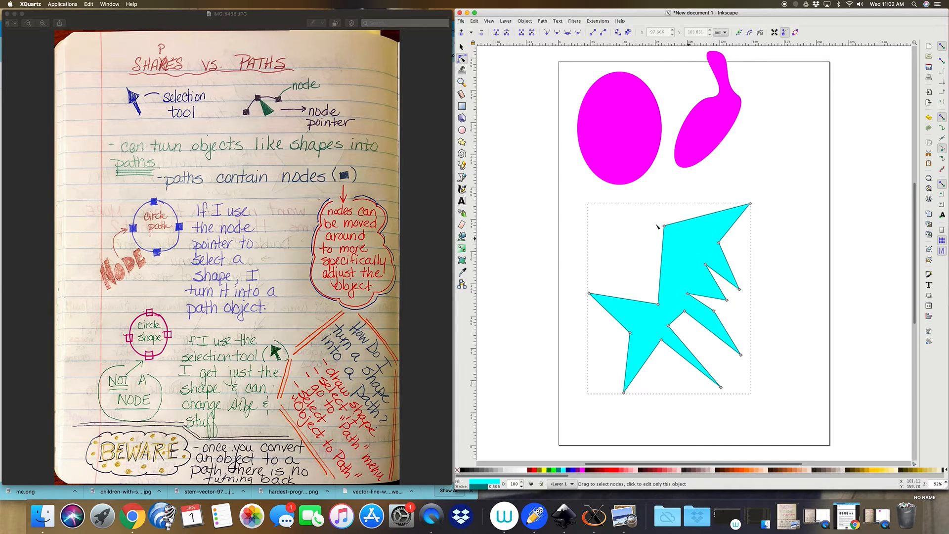
pyautogui.click(461, 46)
pyautogui.click(652, 267)
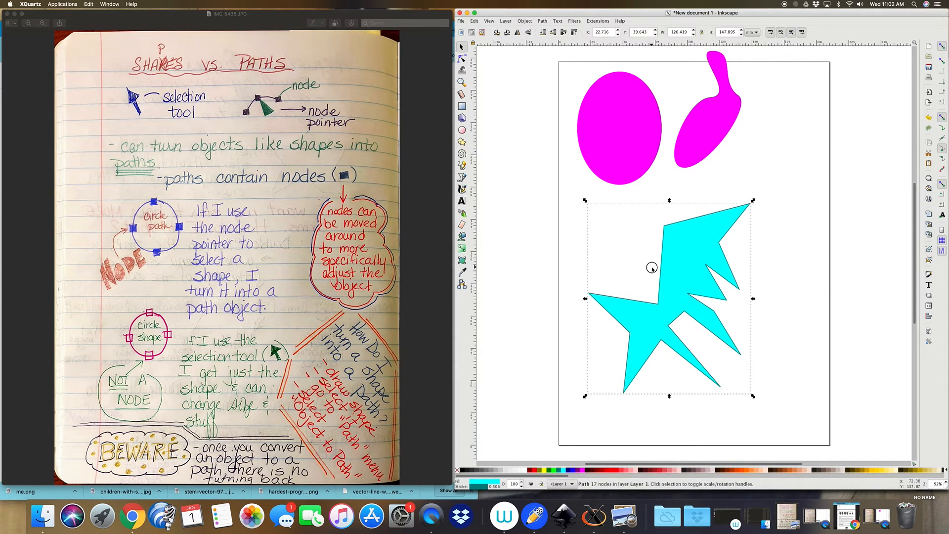
pyautogui.click(682, 288)
pyautogui.moveTo(753, 201); pyautogui.dragTo(786, 315)
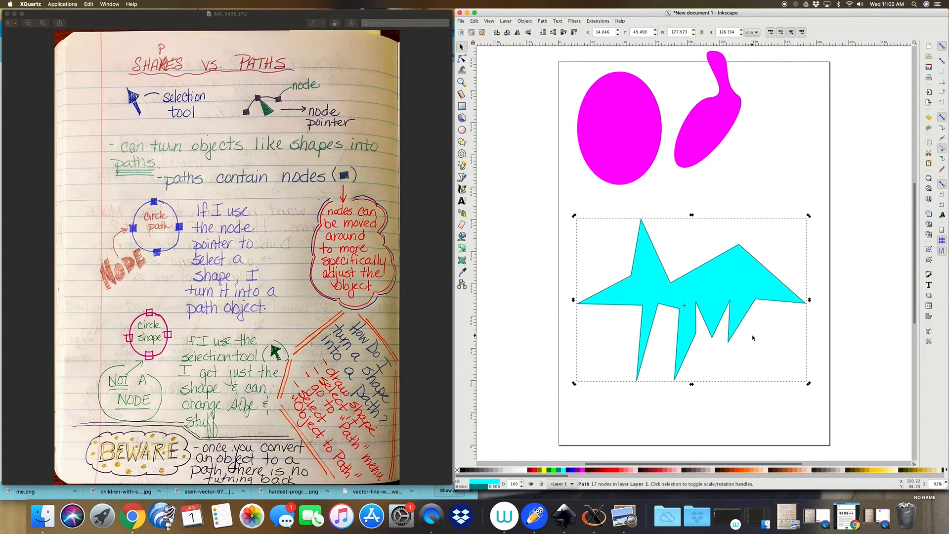
# Insert three nodes along the edge between the rotated star's top tip and the inner node to its lower right.
pyautogui.click(462, 59)
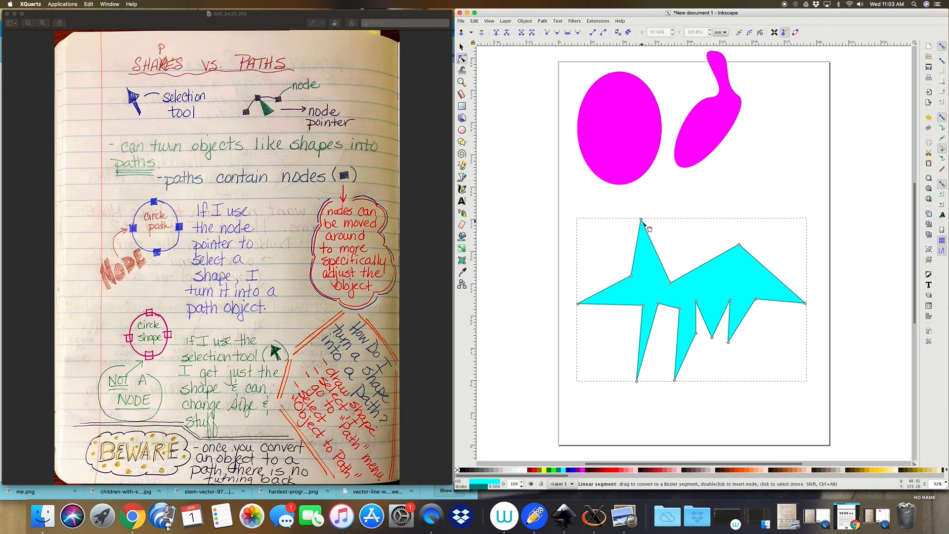
pyautogui.click(641, 219)
pyautogui.keyDown('shift'); pyautogui.click(670, 283); pyautogui.keyUp('shift')
pyautogui.click(461, 33)
pyautogui.click(461, 32)
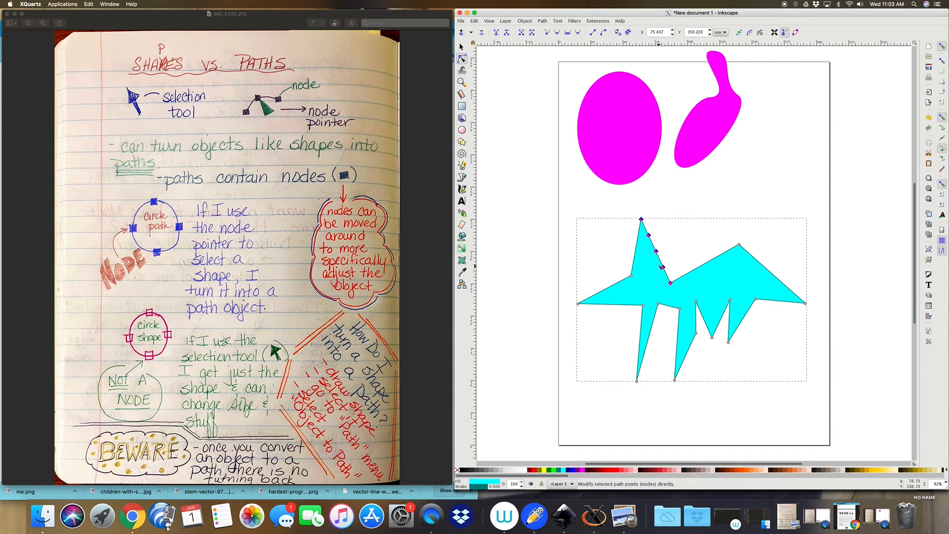
# Shift the selected edge nodes slightly to the upper right, deselect them, and pull the middle and lower inserted nodes inward.
pyautogui.moveTo(657, 253)
pyautogui.mouseDown()
pyautogui.moveTo(679, 245)
pyautogui.moveTo(650, 248)
pyautogui.moveTo(664, 249)
pyautogui.mouseUp()
pyautogui.click(621, 250)
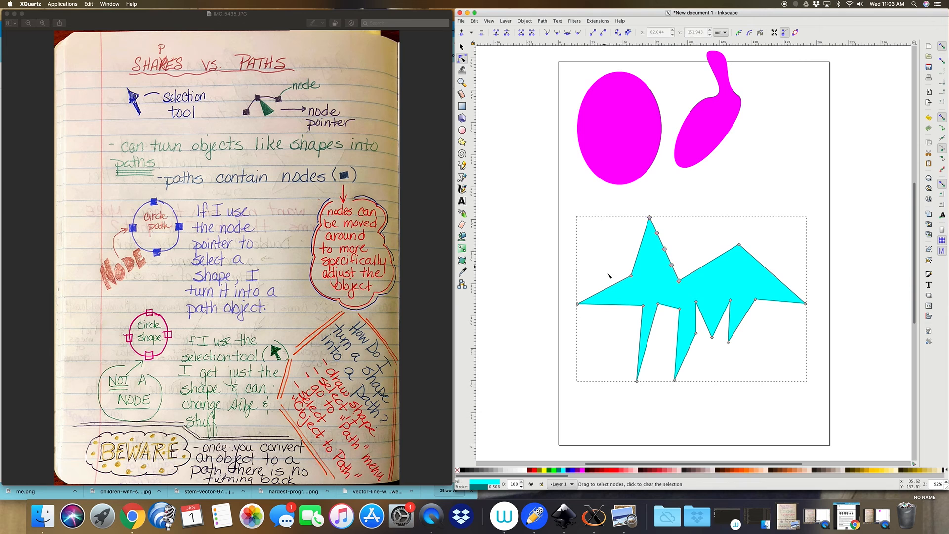
pyautogui.moveTo(664, 248); pyautogui.dragTo(649, 295)
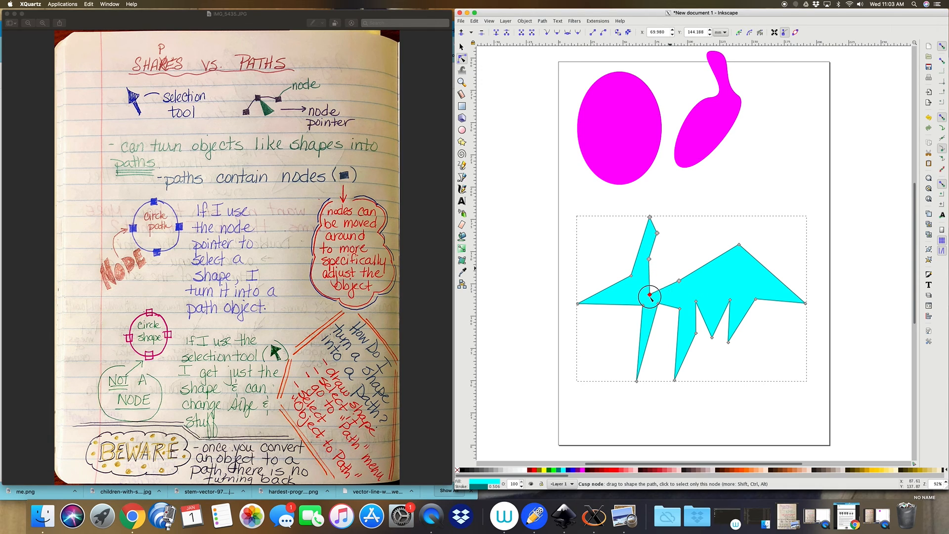